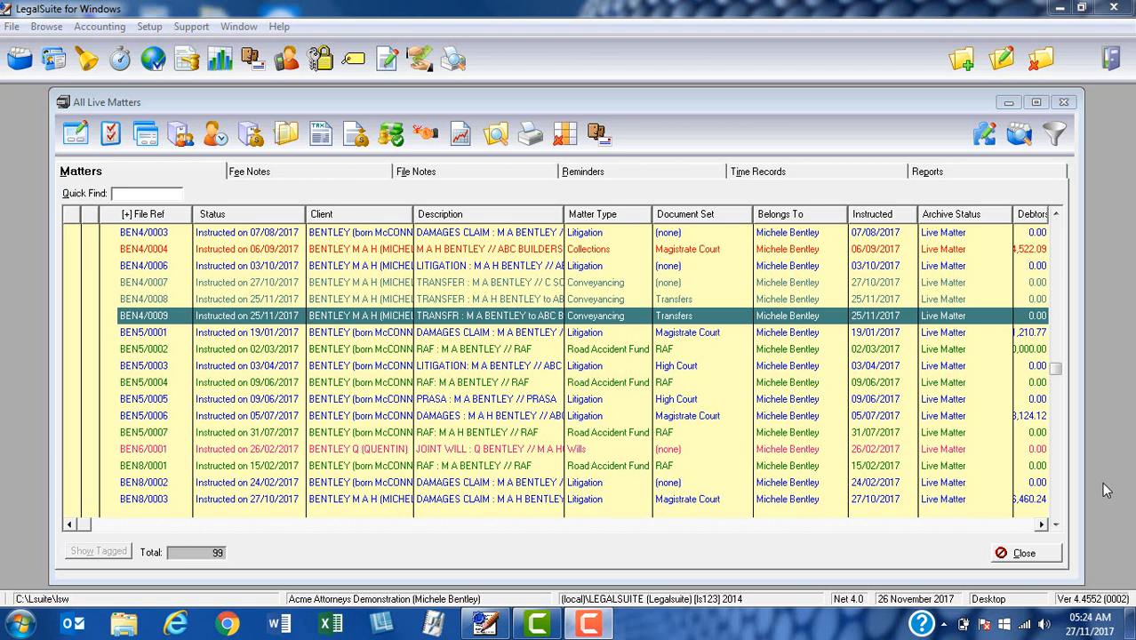
- Open the Conveyancing Database for matter BEN4/0009 from the All Live Matters list
{"action": "left_click", "coordinate": [238, 318]}
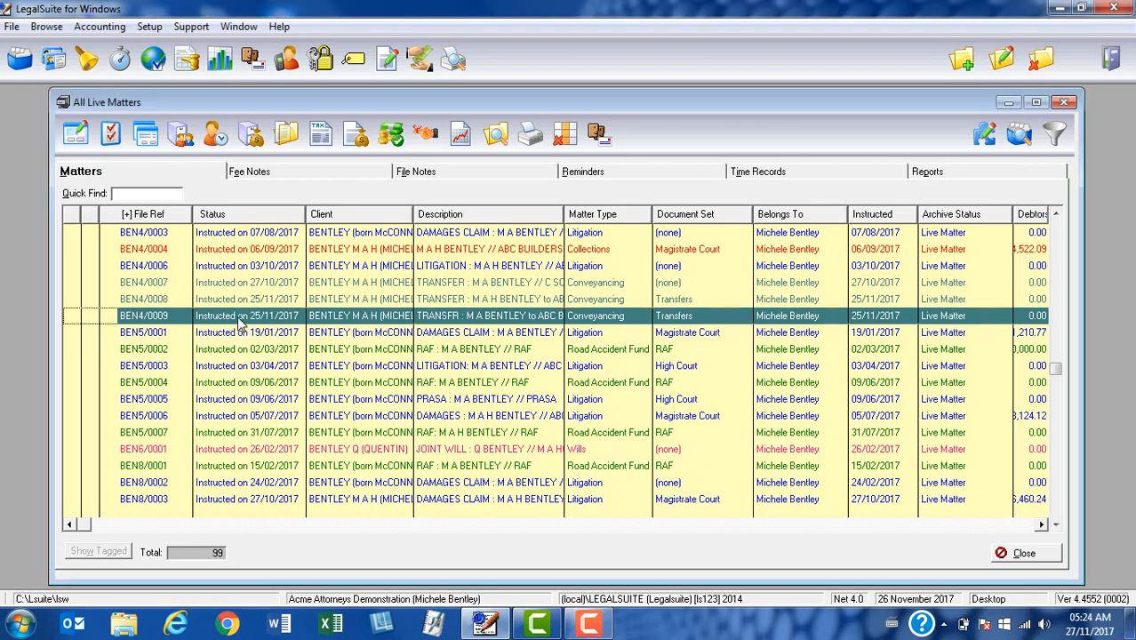
{"action": "left_click", "coordinate": [76, 133]}
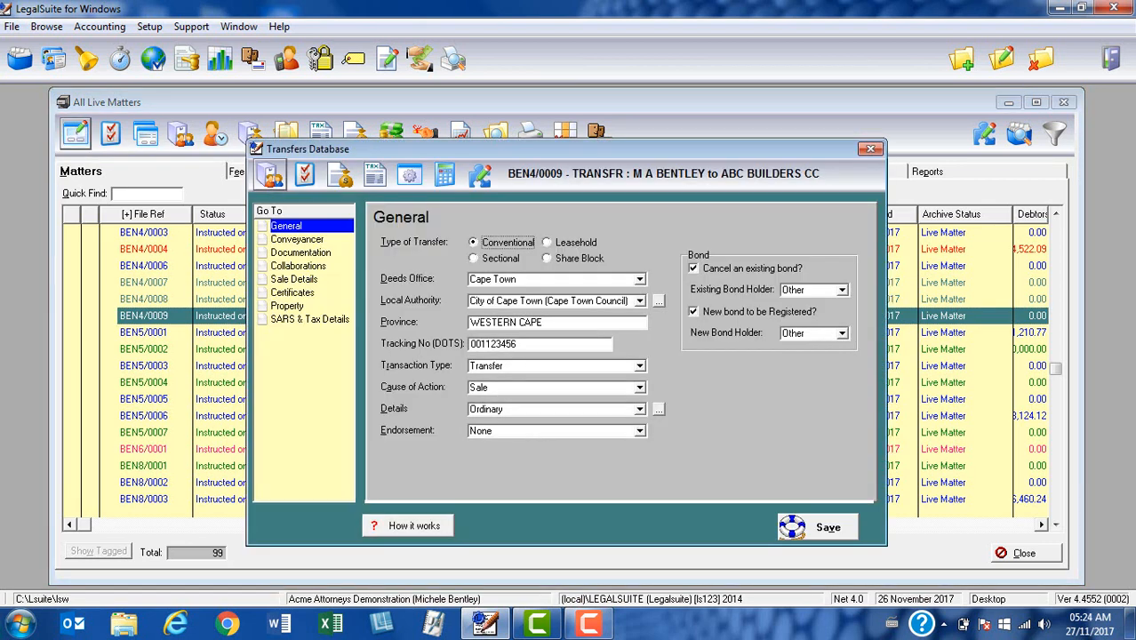
- Go to the transfer's Collaborations page, checking the bond ticks on the General page first
{"action": "left_click", "coordinate": [311, 267]}
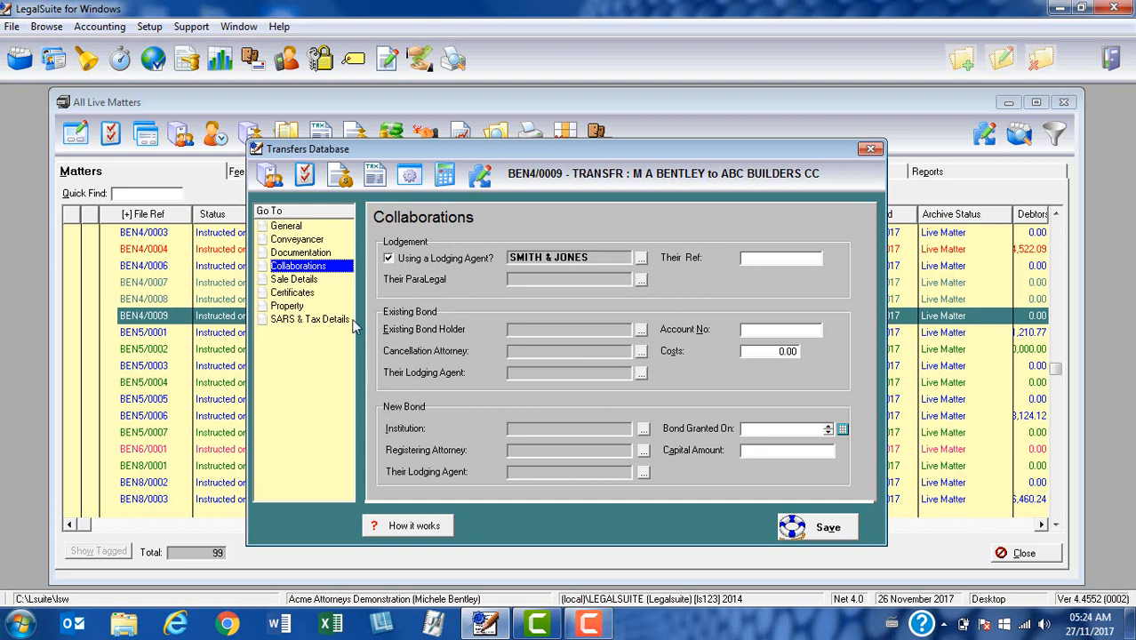
{"action": "left_click", "coordinate": [286, 227]}
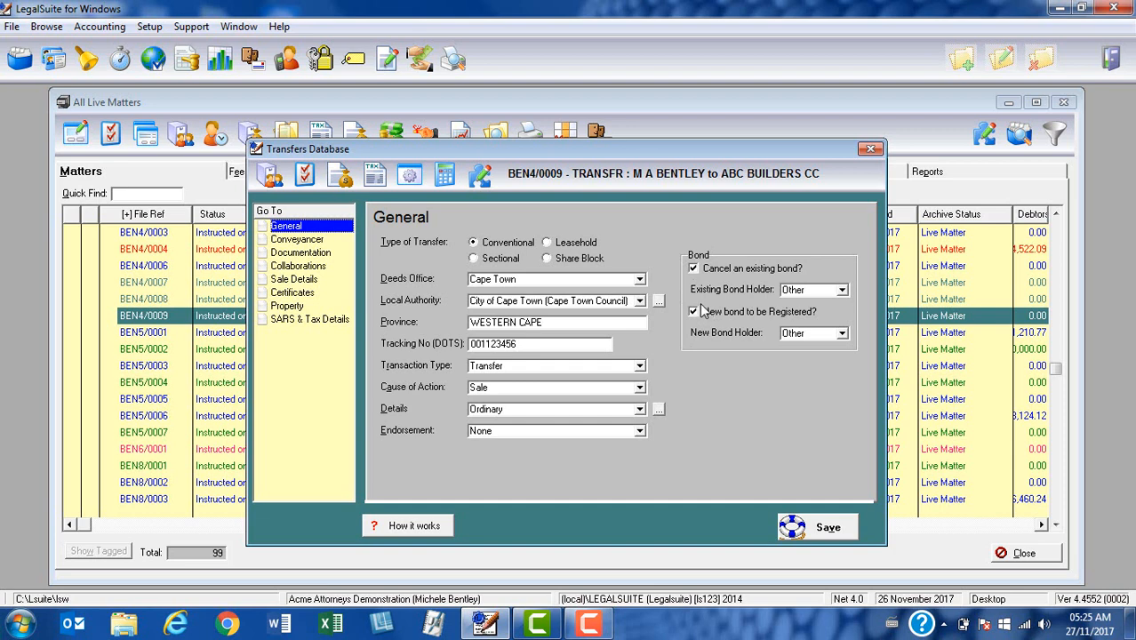
{"action": "left_click", "coordinate": [319, 268]}
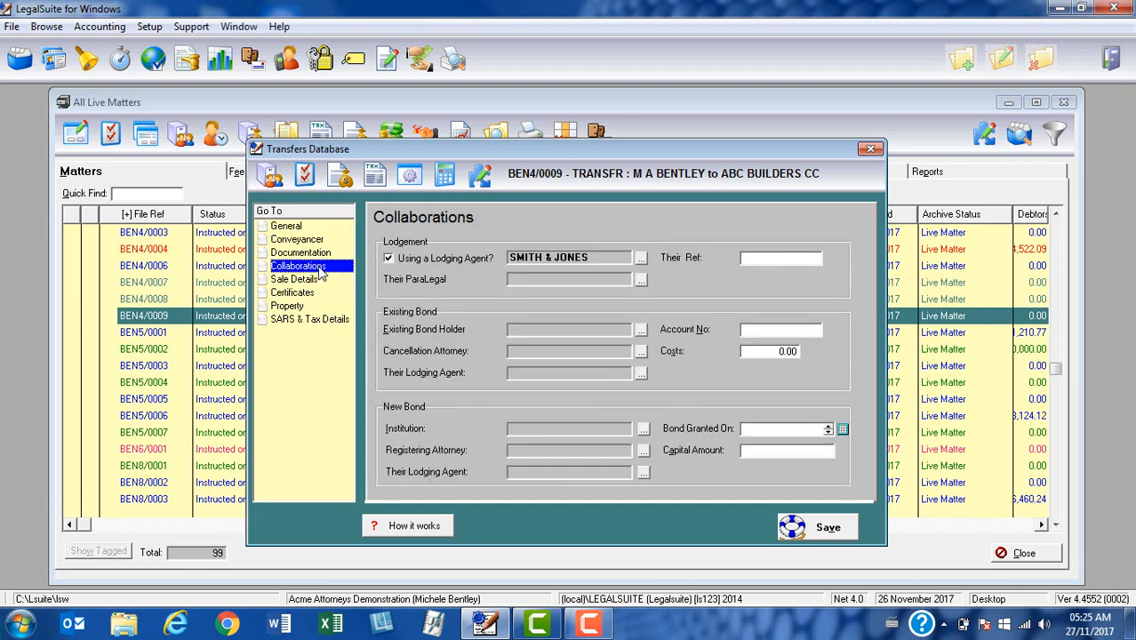
- Select FIRSTRAND BANK LIMITED as existing bond holder and enter the bond's account number
{"action": "left_click", "coordinate": [643, 334]}
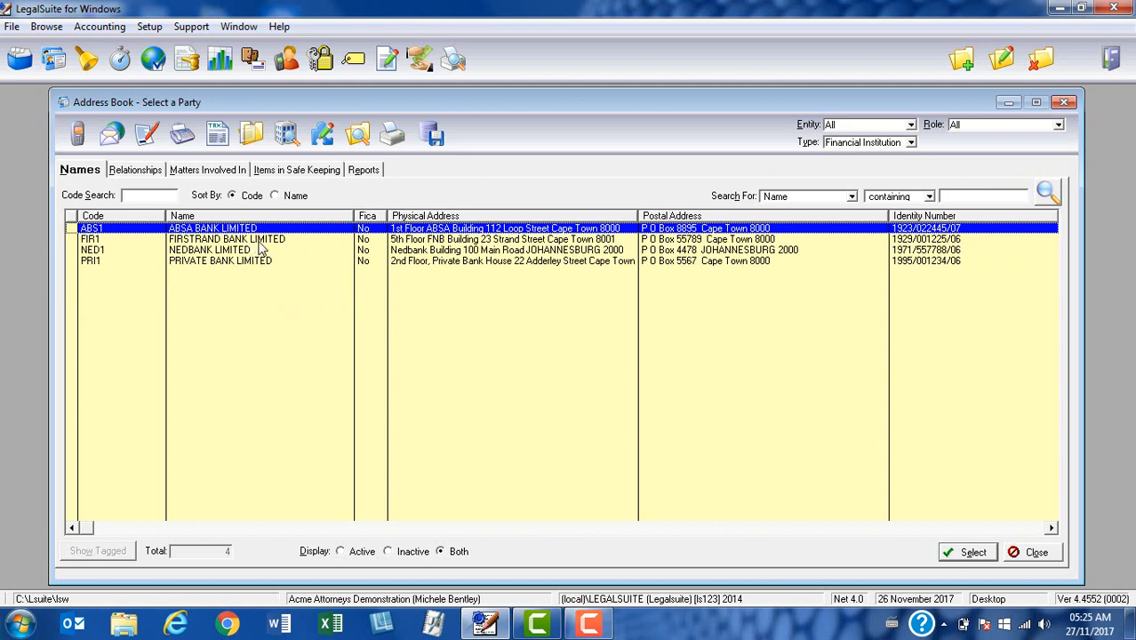
{"action": "key", "text": "Down"}
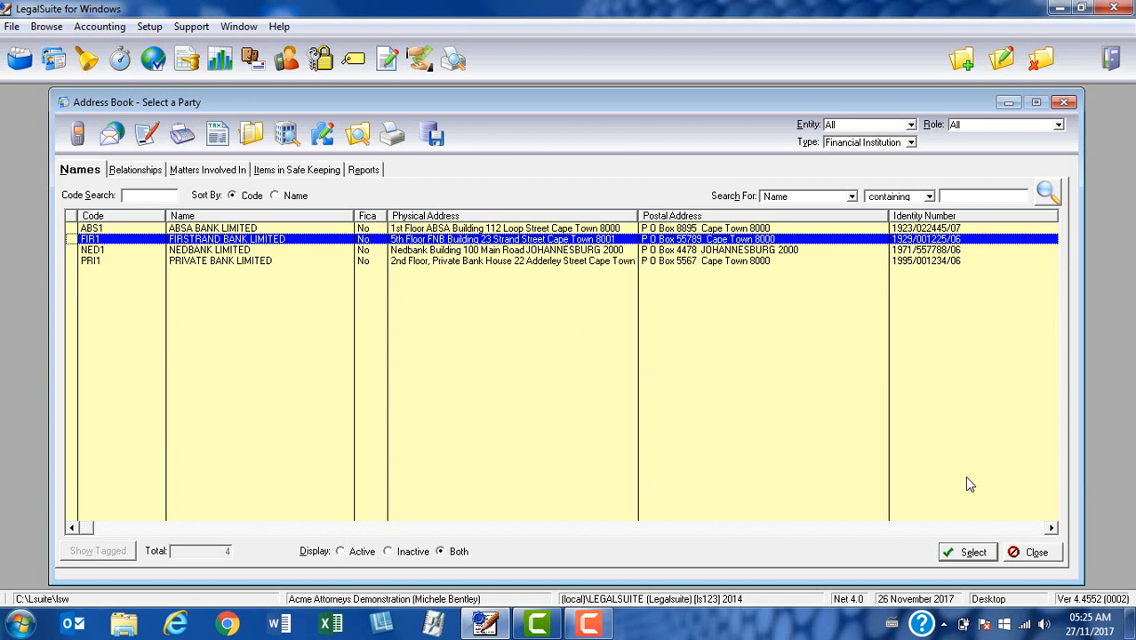
{"action": "left_click", "coordinate": [966, 553]}
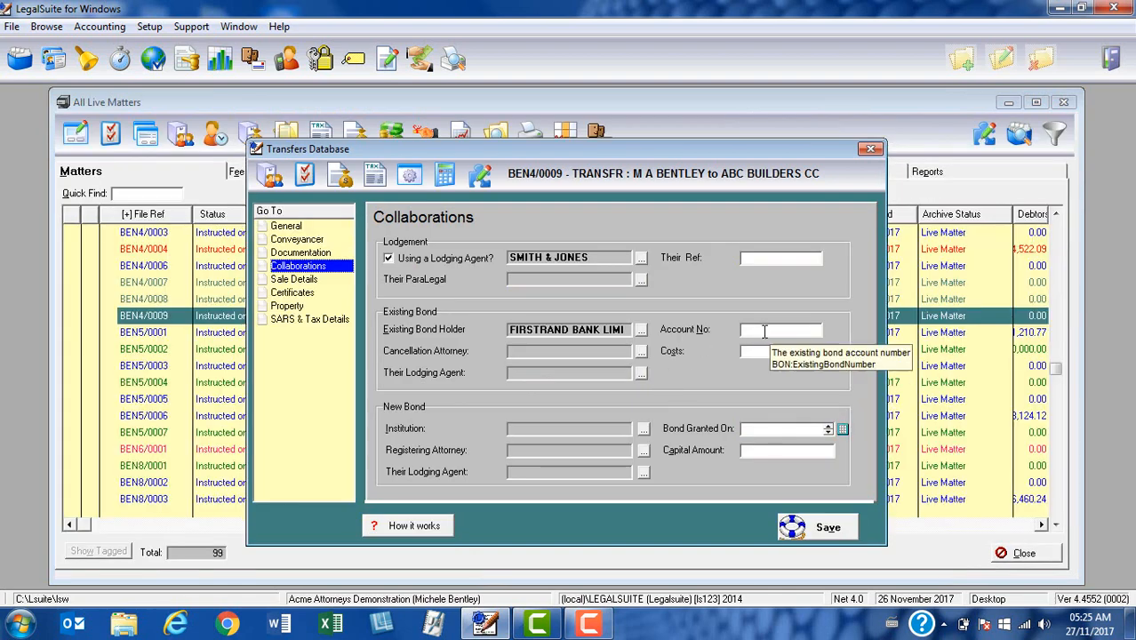
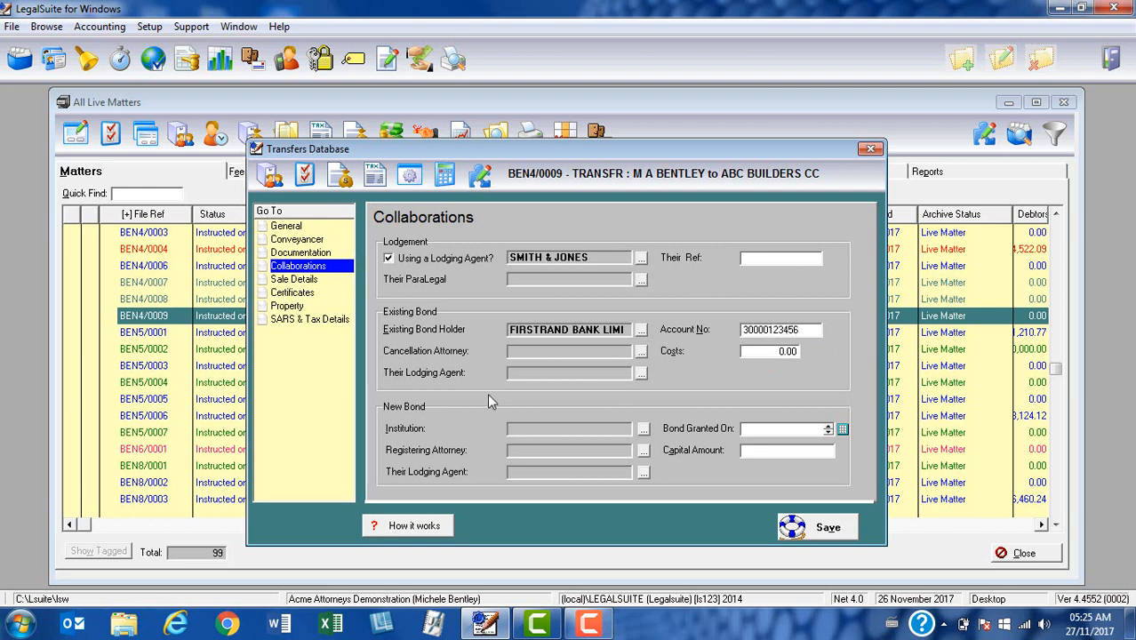
- Choose STRAUSS DALY BALSILIES from the Address Book as the cancellation attorney
{"action": "left_click", "coordinate": [642, 353]}
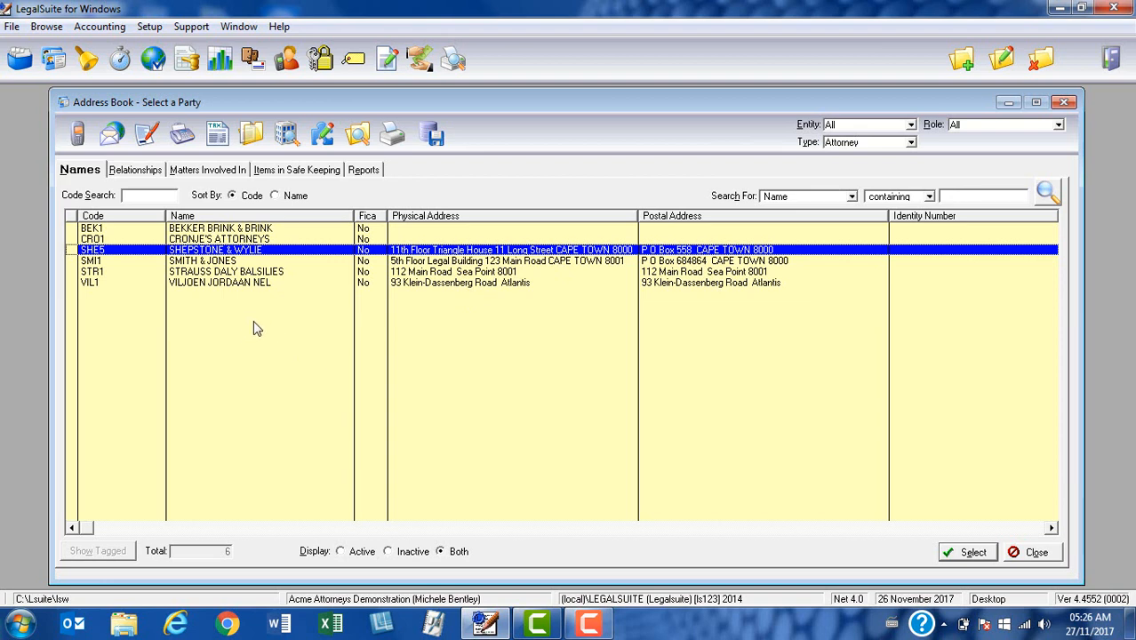
{"action": "left_click", "coordinate": [252, 272]}
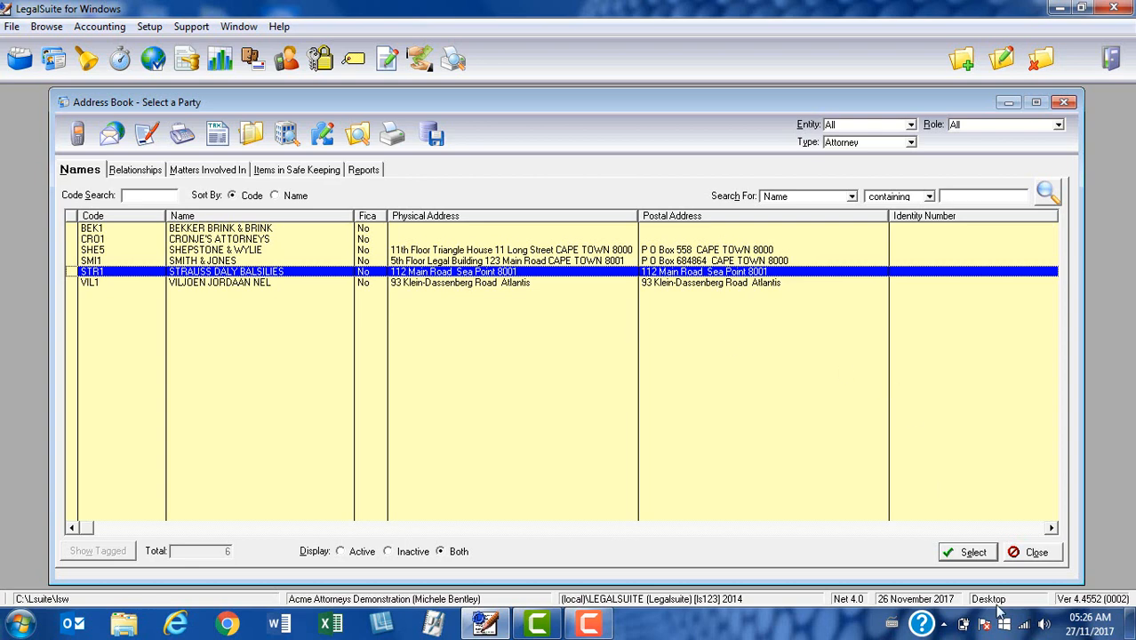
{"action": "left_click", "coordinate": [966, 557]}
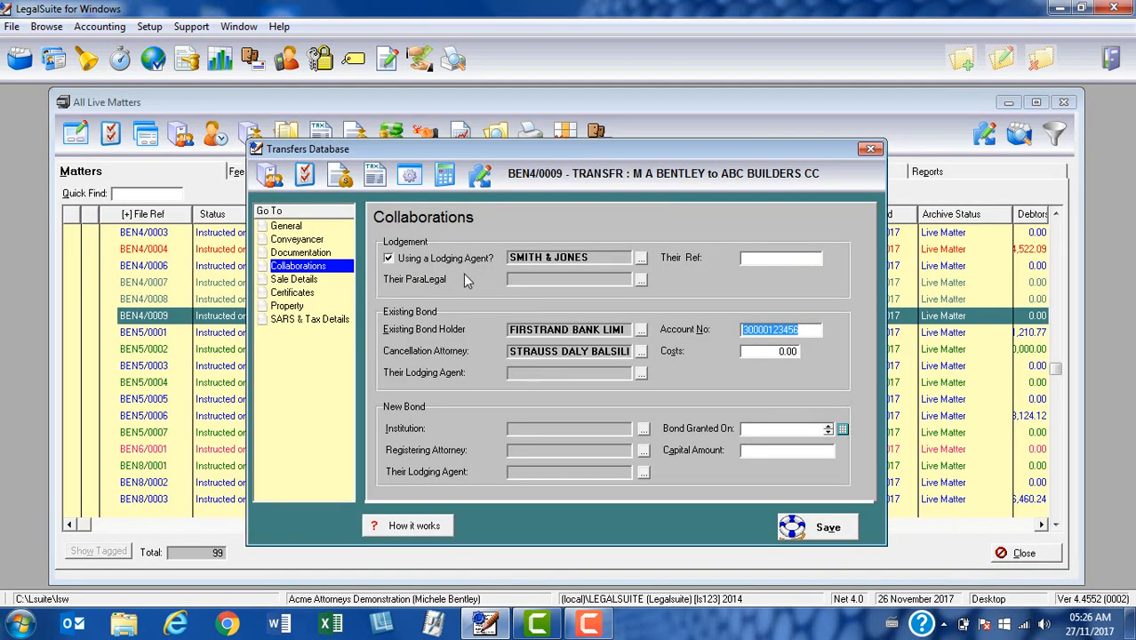
- Enter existing bond costs of 2,750.00, leaving the lodging agent unchanged
{"action": "left_click", "coordinate": [790, 352]}
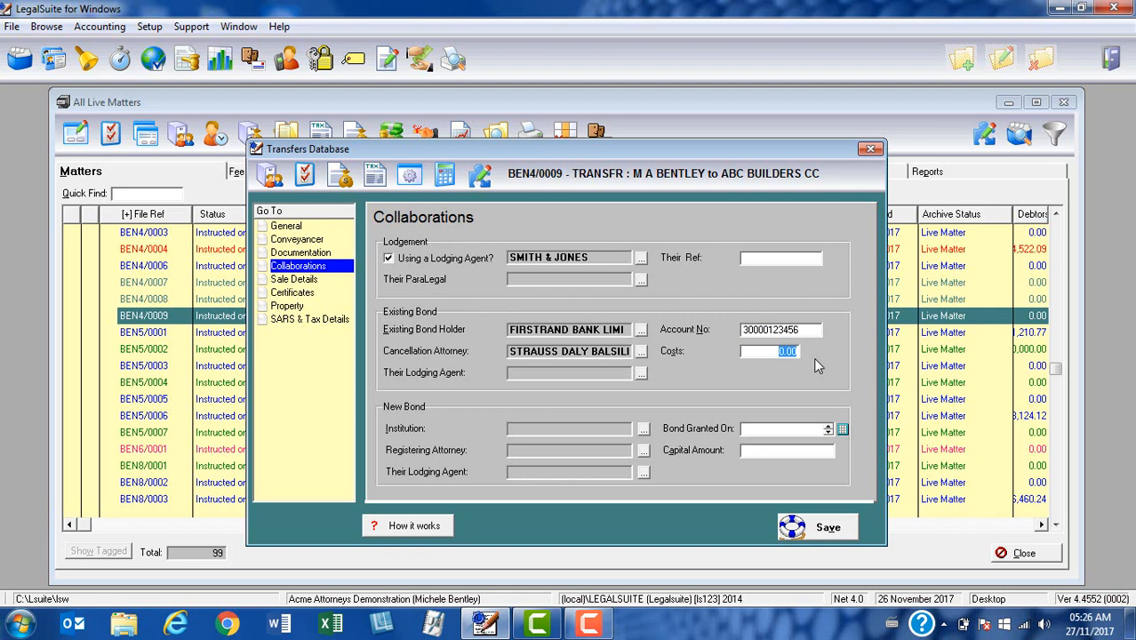
{"action": "type", "text": "2750"}
{"action": "key", "text": "Tab"}
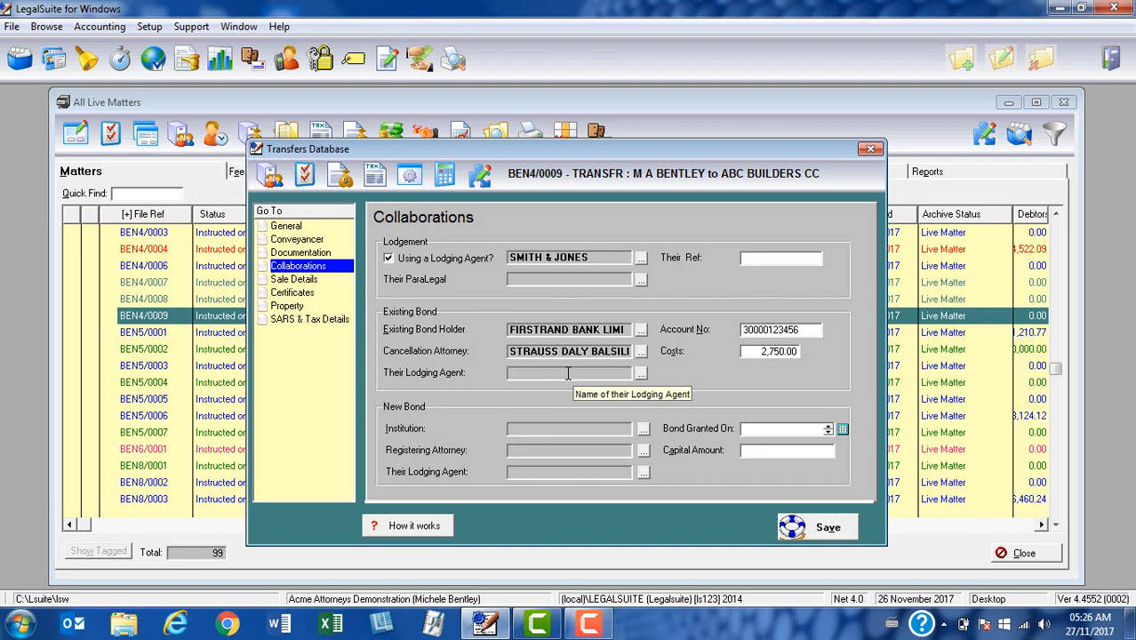
{"action": "left_click", "coordinate": [641, 377]}
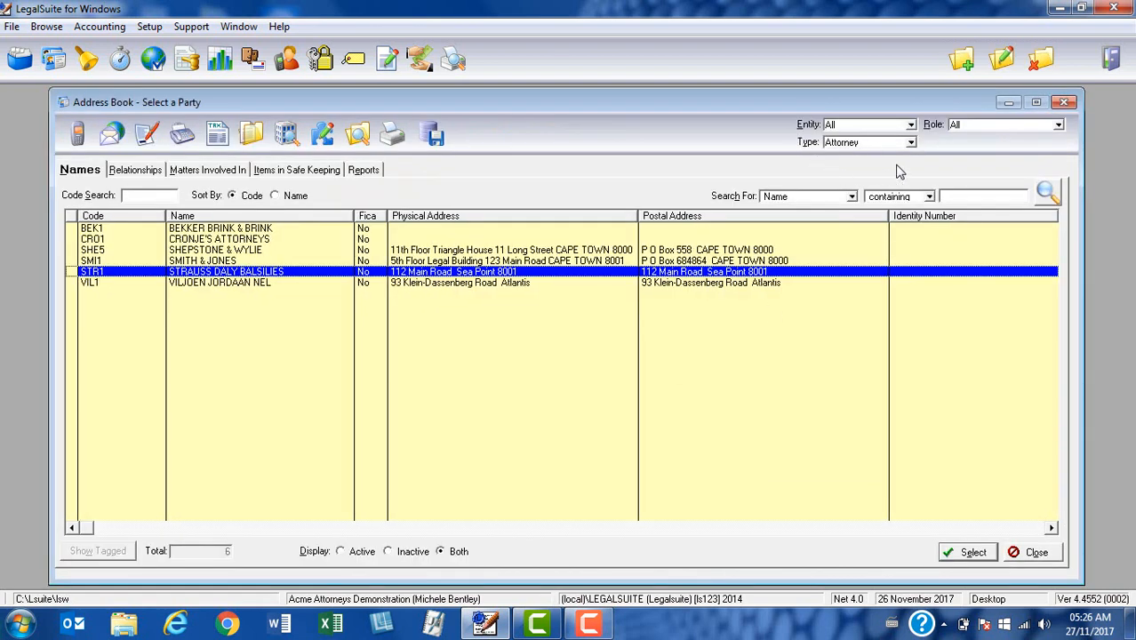
{"action": "left_click", "coordinate": [1033, 552]}
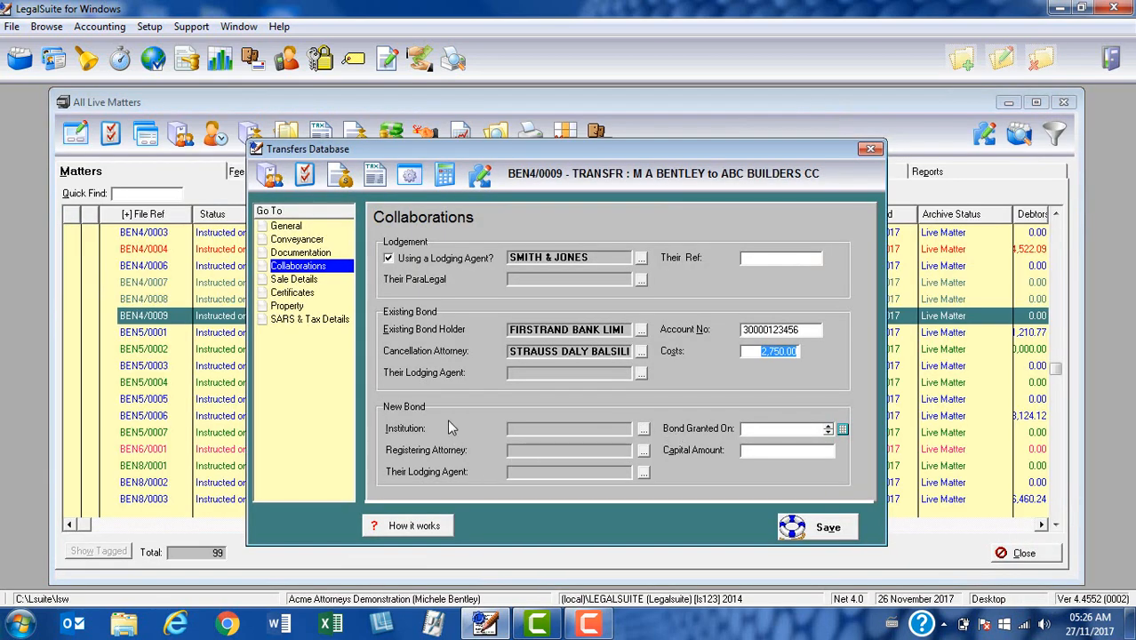
- Pick ABSA BANK LIMITED from the Address Book as the New Bond institution
{"action": "left_click", "coordinate": [545, 429]}
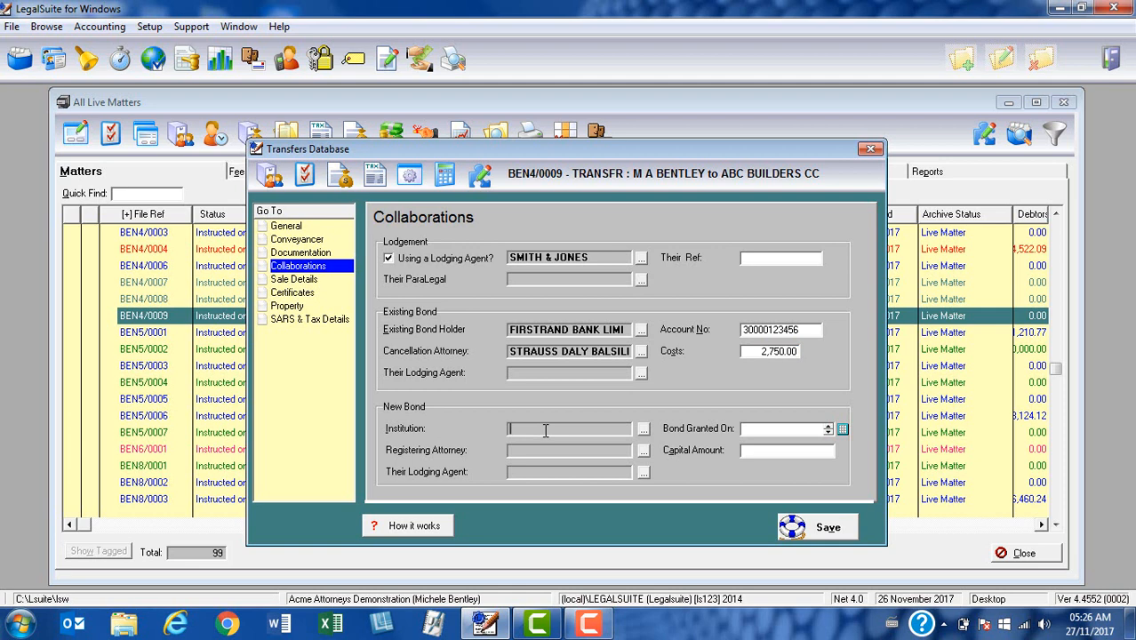
{"action": "left_click", "coordinate": [643, 429]}
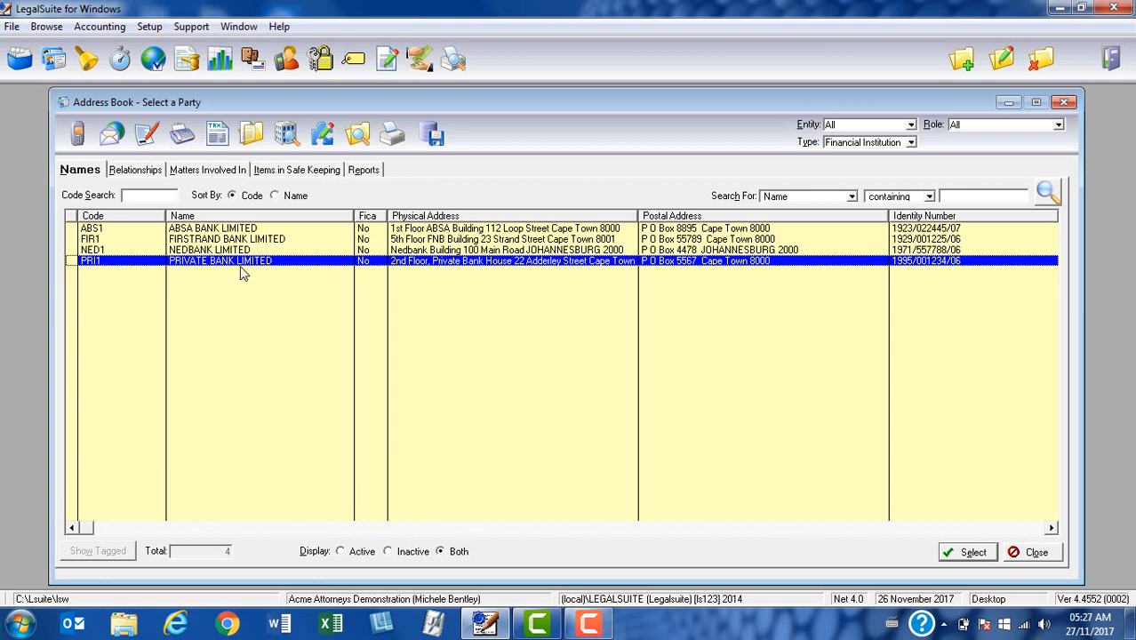
{"action": "left_click", "coordinate": [241, 233]}
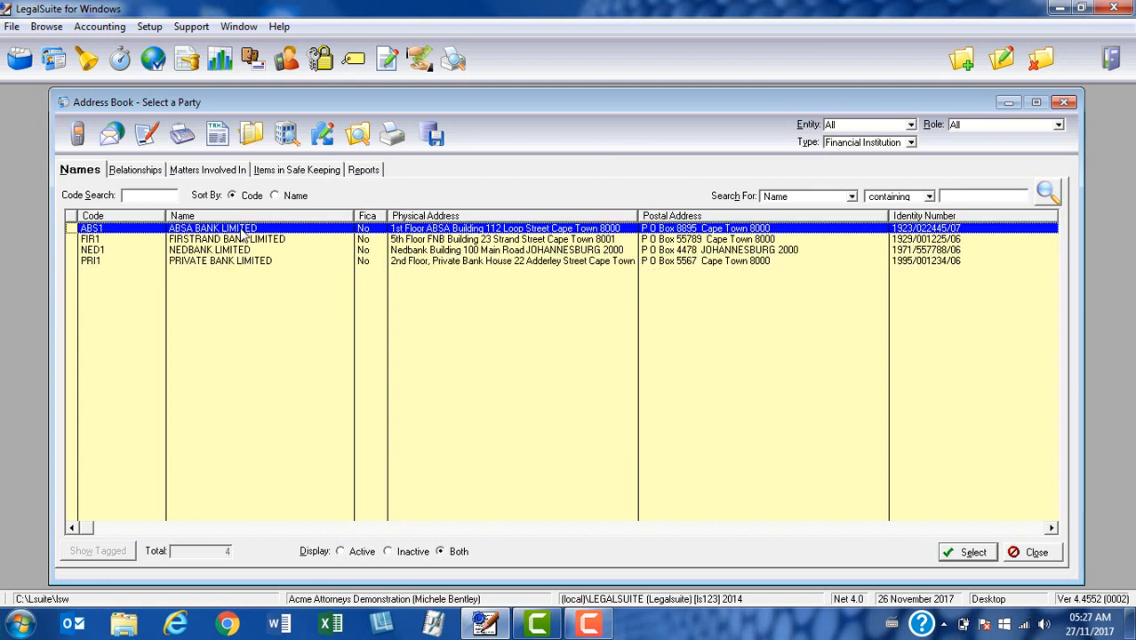
{"action": "left_click", "coordinate": [974, 554]}
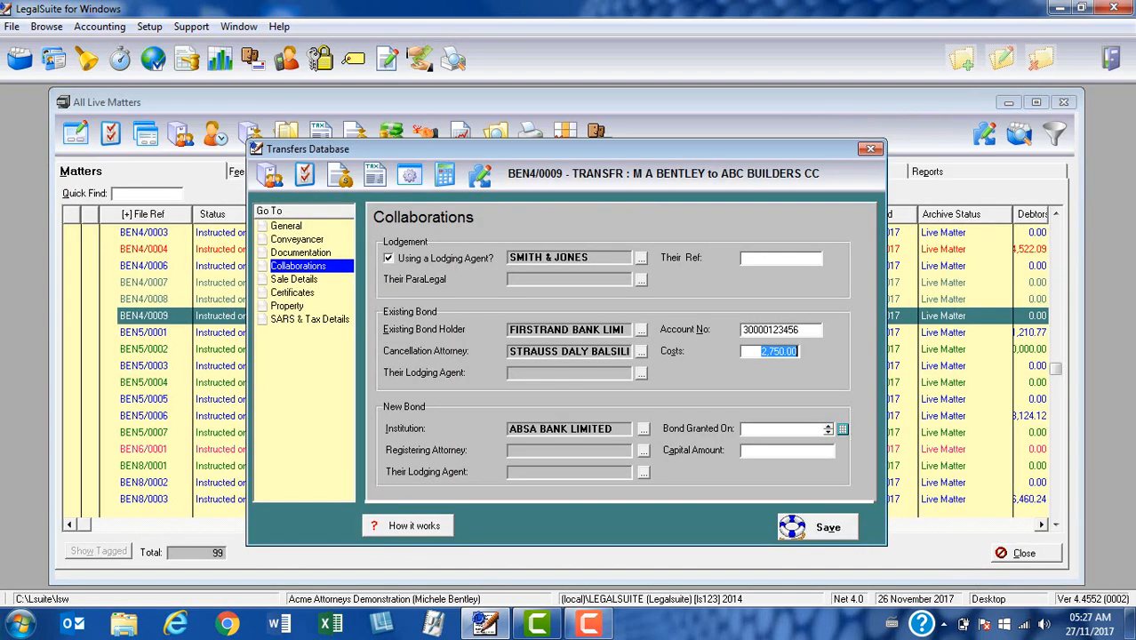
{"action": "left_click_drag", "start_coordinate": [621, 428], "coordinate": [492, 428]}
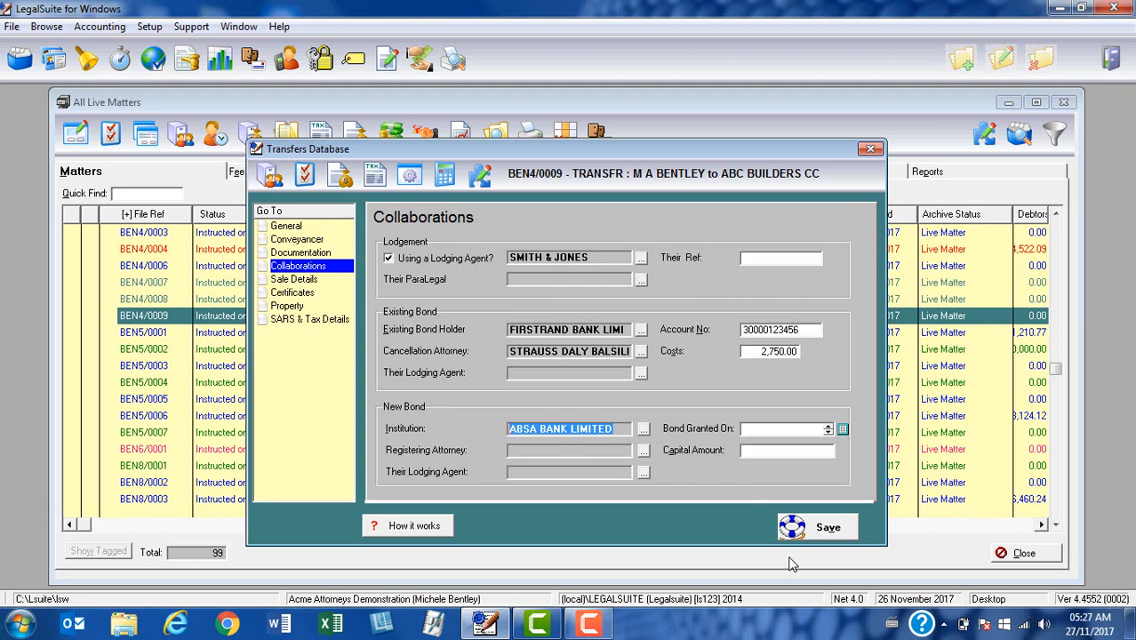
- Set the Bond Granted On date to 01/09/2017 using the calendar
{"action": "left_click", "coordinate": [793, 432]}
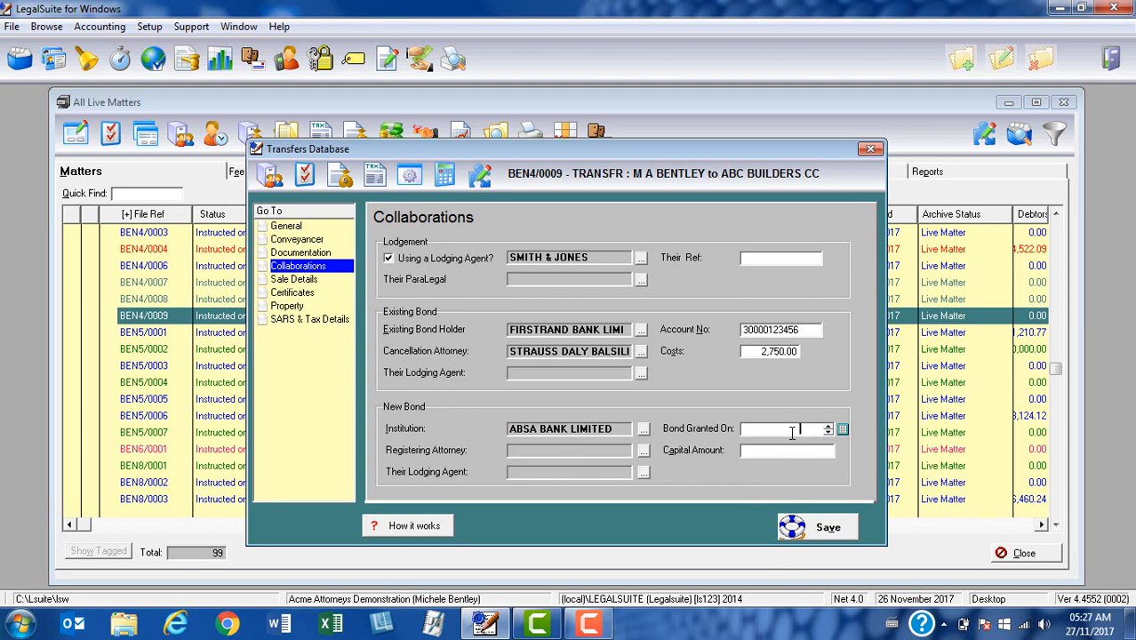
{"action": "left_click", "coordinate": [843, 430]}
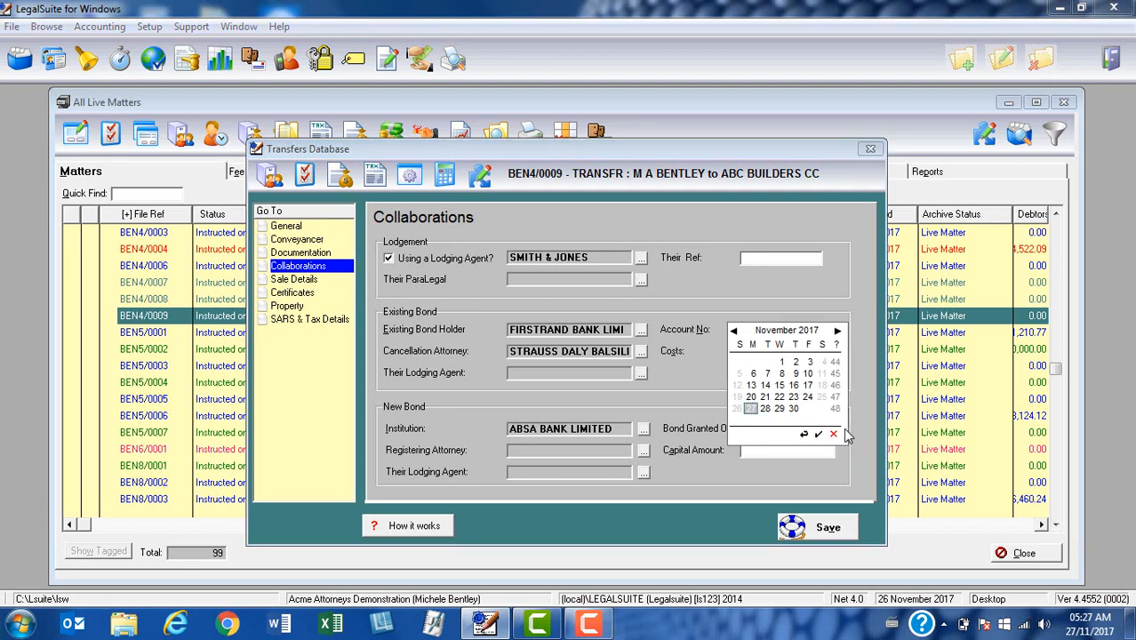
{"action": "left_click", "coordinate": [734, 332]}
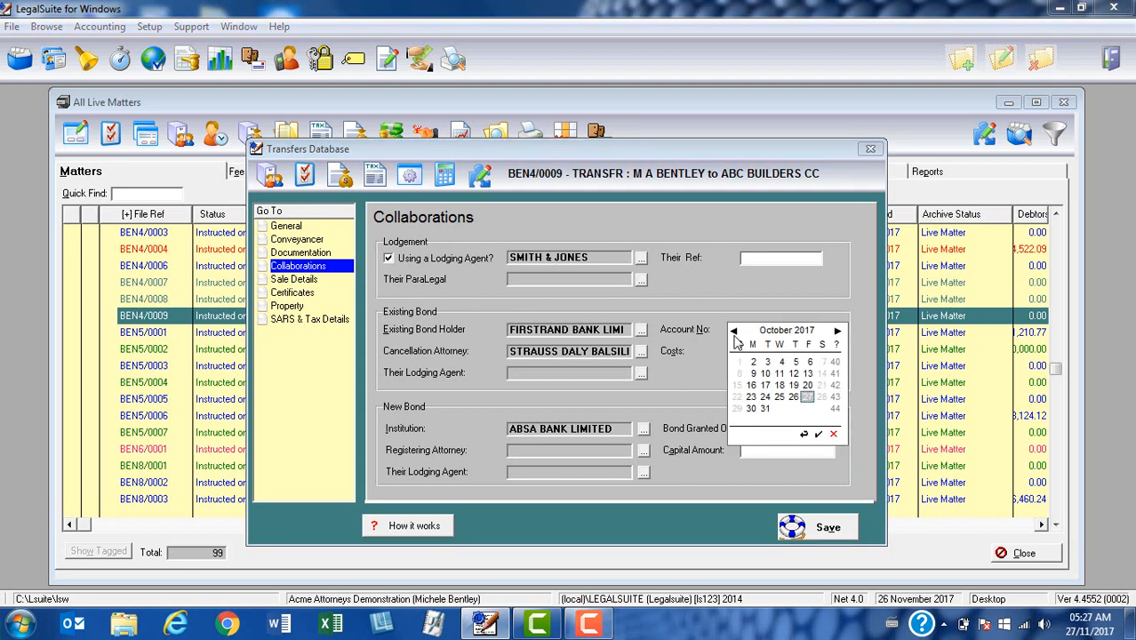
{"action": "left_click", "coordinate": [735, 331]}
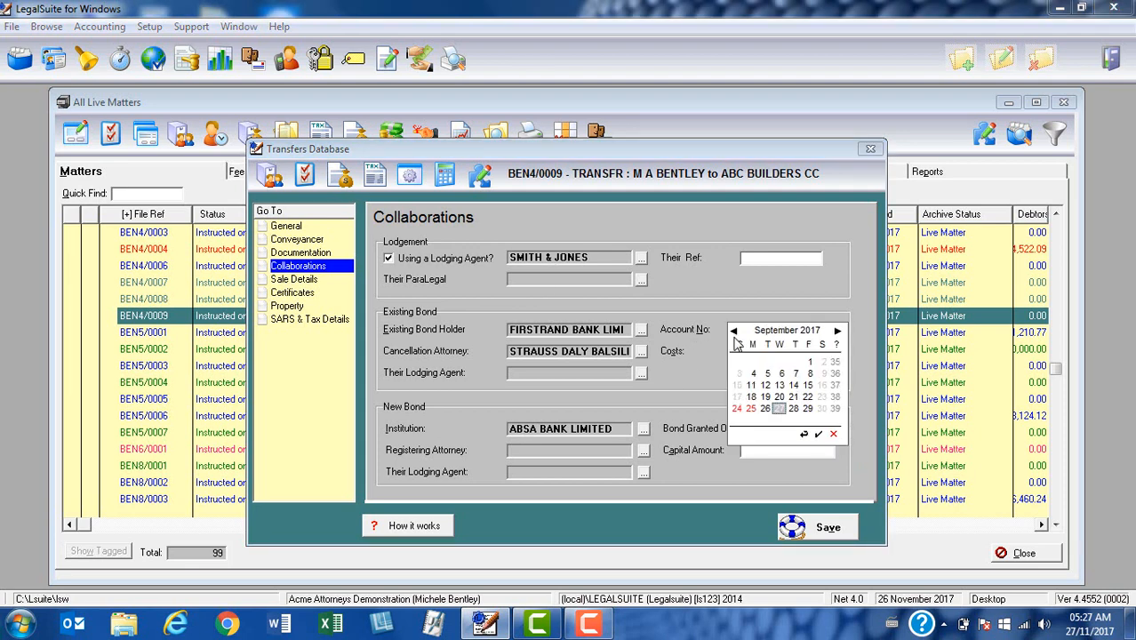
{"action": "left_click", "coordinate": [811, 364]}
{"action": "left_click", "coordinate": [817, 435]}
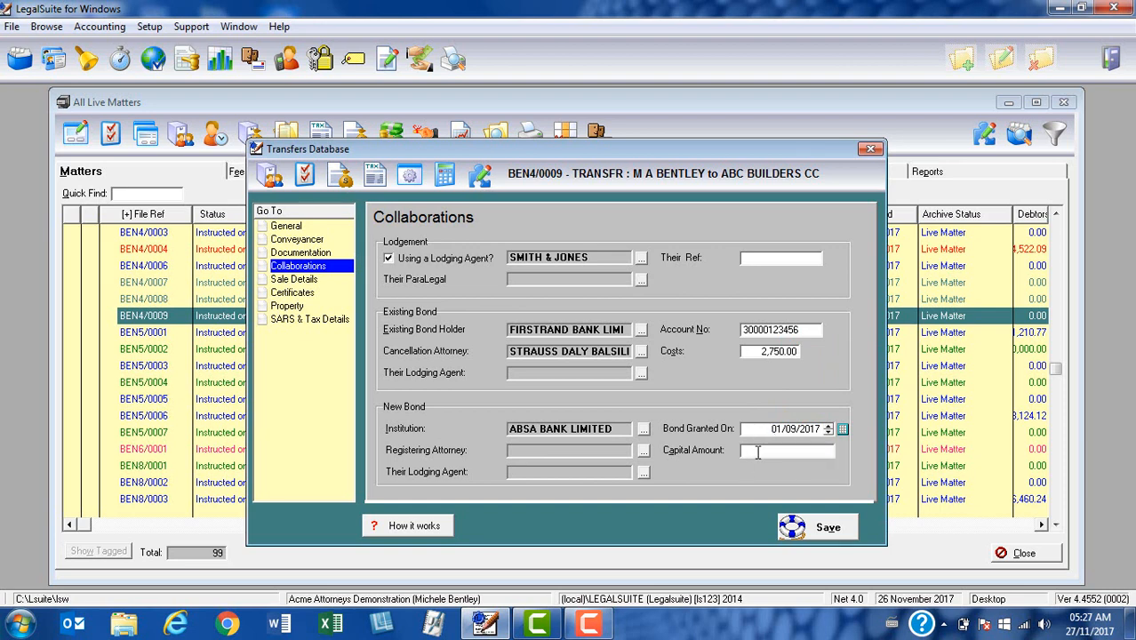
- Enter a new bond capital amount of 1,500,000.00
{"action": "left_click", "coordinate": [757, 452]}
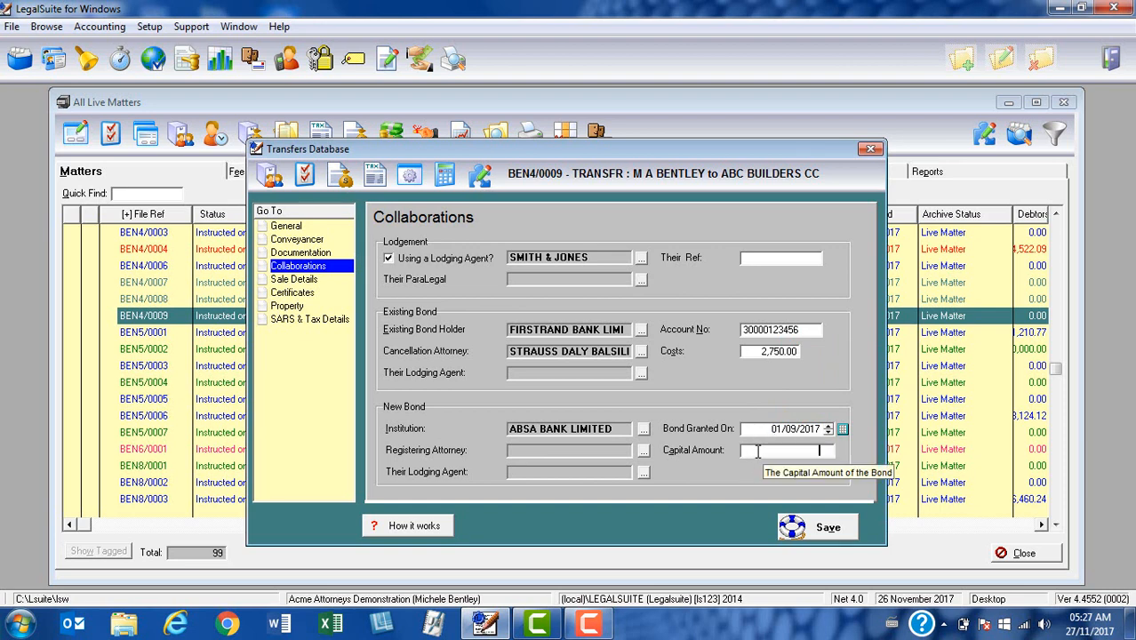
{"action": "type", "text": "1500"}
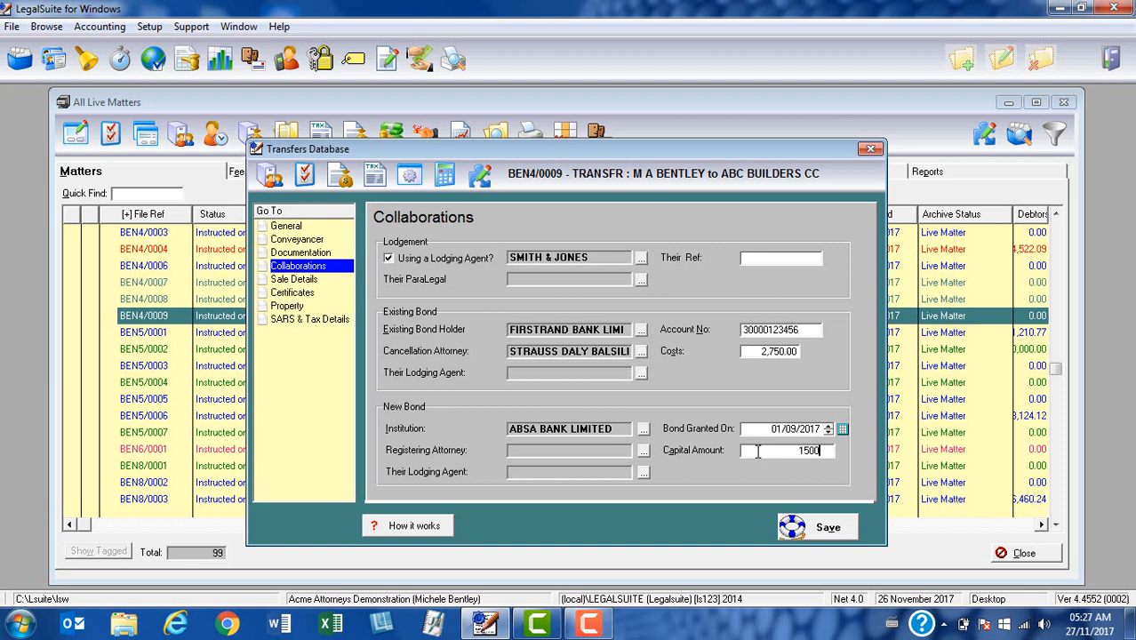
{"action": "type", "text": "000"}
{"action": "key", "text": "Tab"}
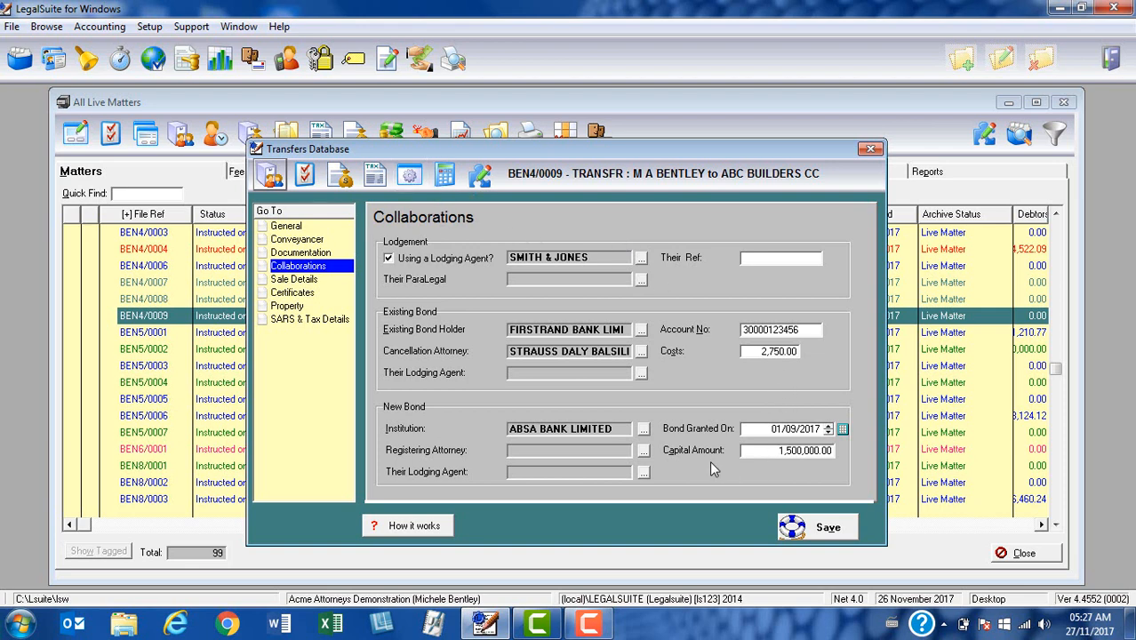
- Choose VIL1 VILJOEN JORDAAN NEL from the Address Book as registering attorney
{"action": "left_click", "coordinate": [580, 452]}
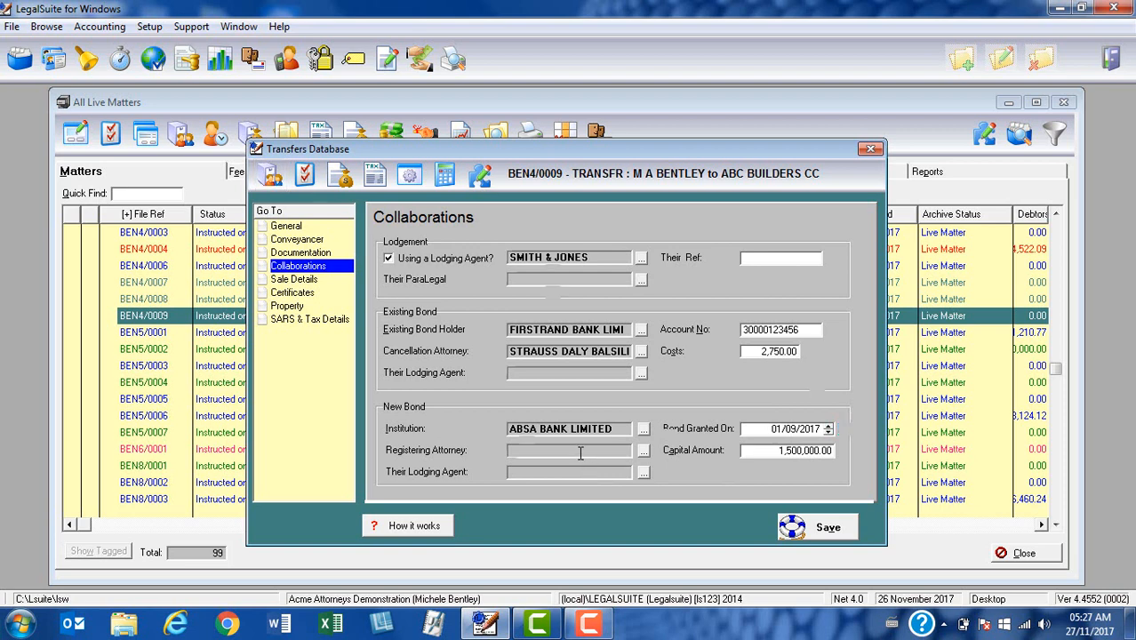
{"action": "left_click", "coordinate": [644, 451]}
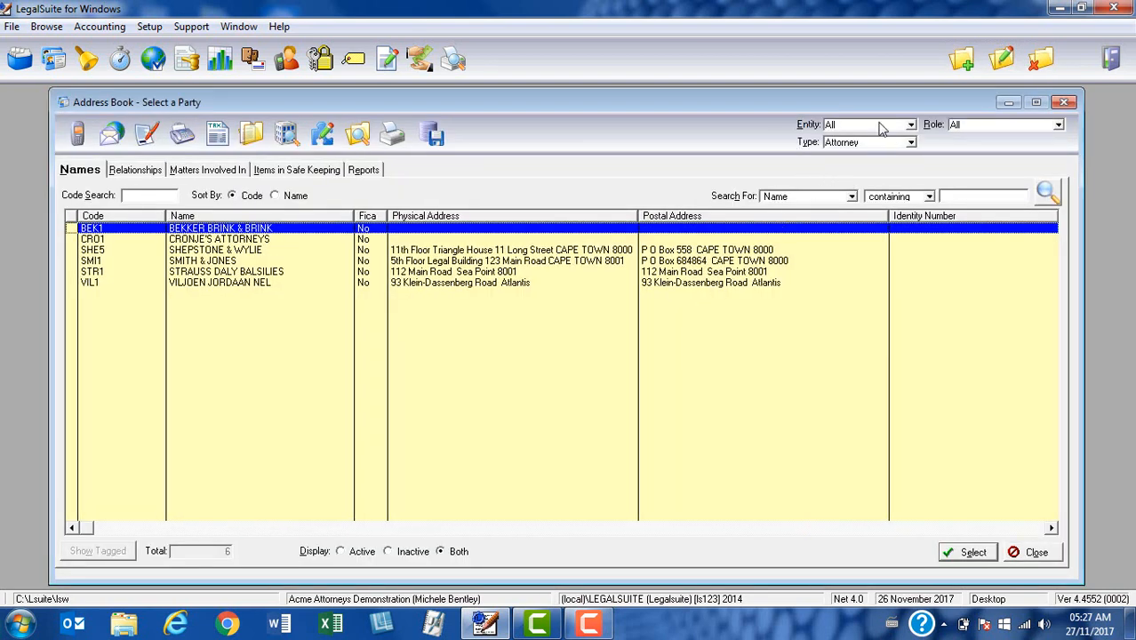
{"action": "left_click", "coordinate": [247, 285]}
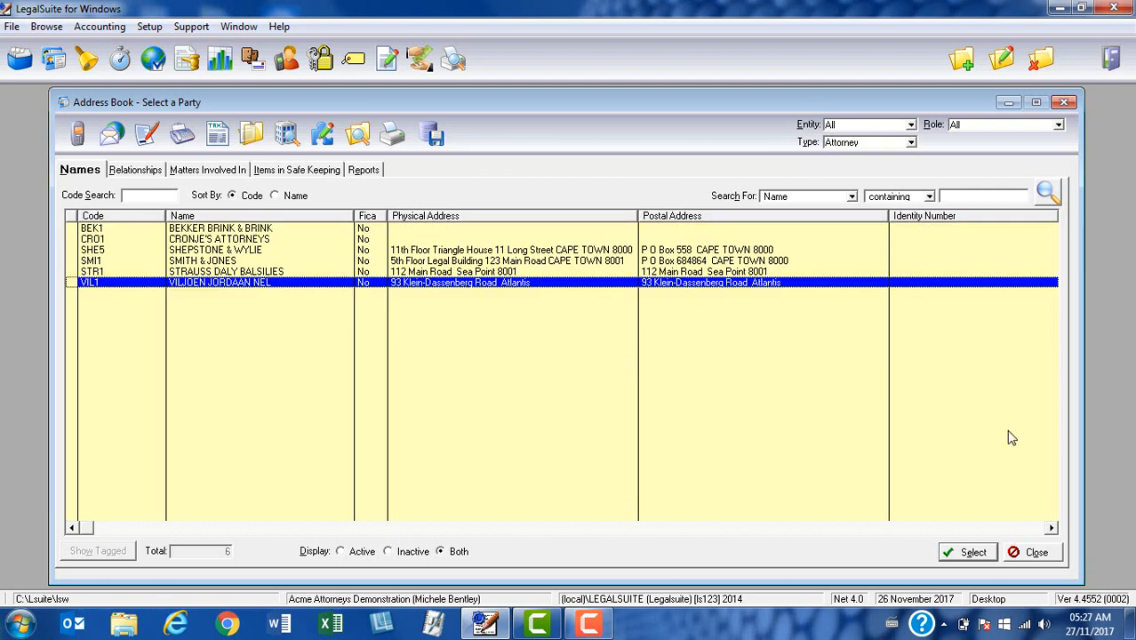
{"action": "left_click", "coordinate": [969, 552]}
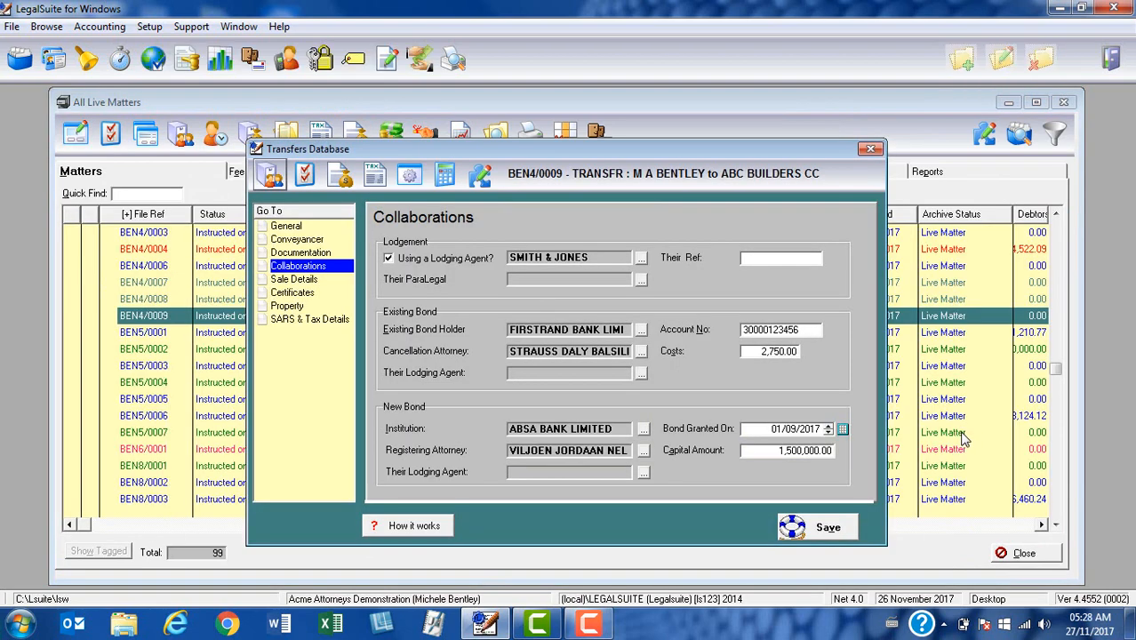
{"action": "left_click", "coordinate": [524, 473]}
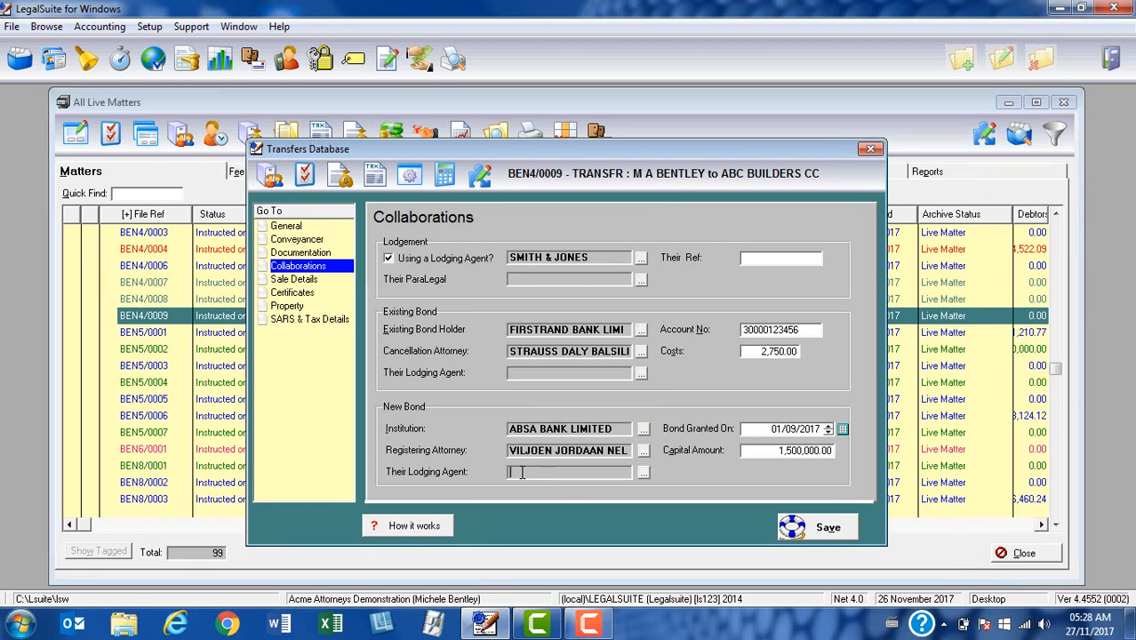